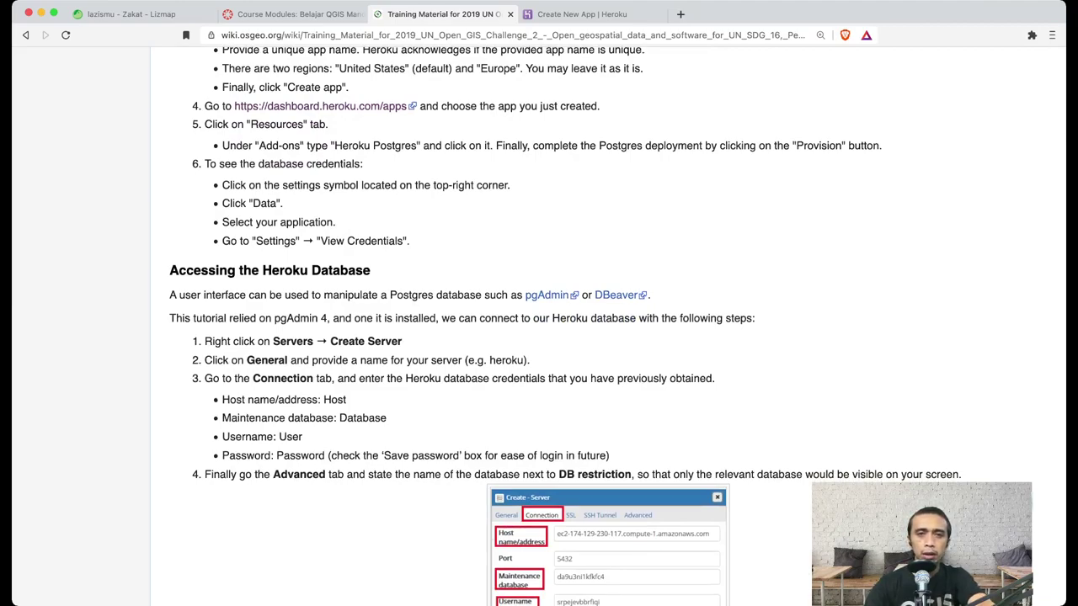
# Review the tutorial's instructions for opening a Heroku account and creating an app with a Postgres database.
pyautogui.scroll(3, 539, 329)
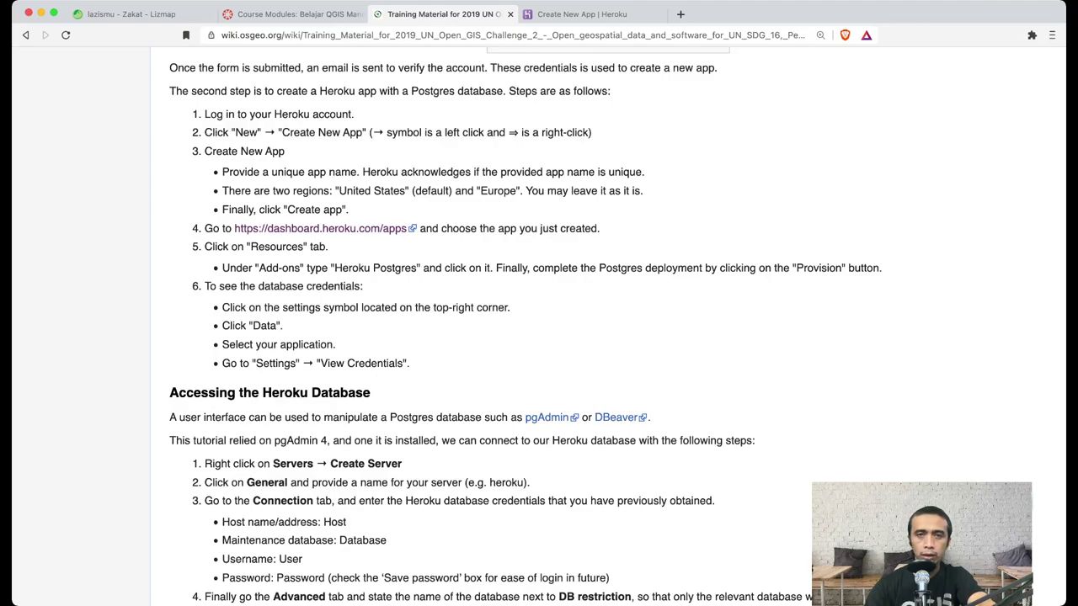
pyautogui.scroll(5, 538, 337)
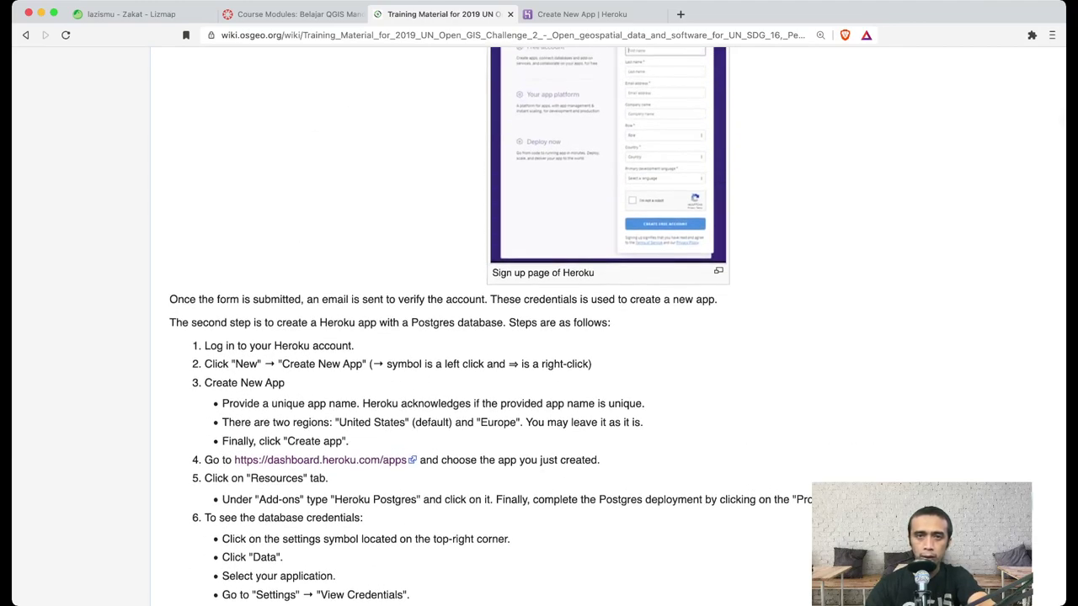
pyautogui.scroll(2, 539, 336)
pyautogui.scroll(4, 539, 337)
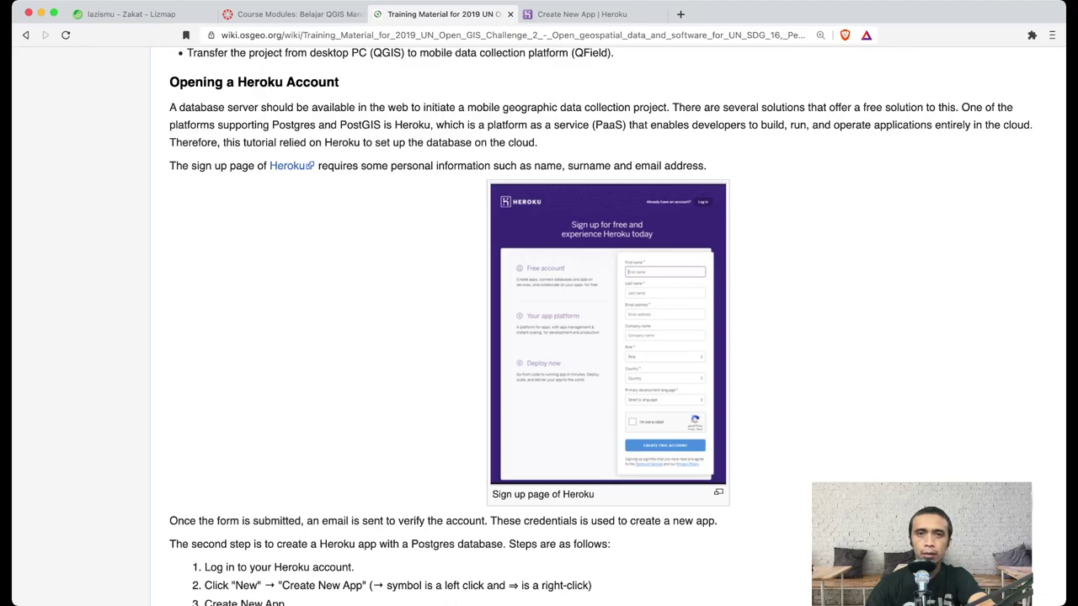
# Switch to the Heroku dashboard and create a new app named lazis-gis in the Europe region.
pyautogui.click(581, 13)
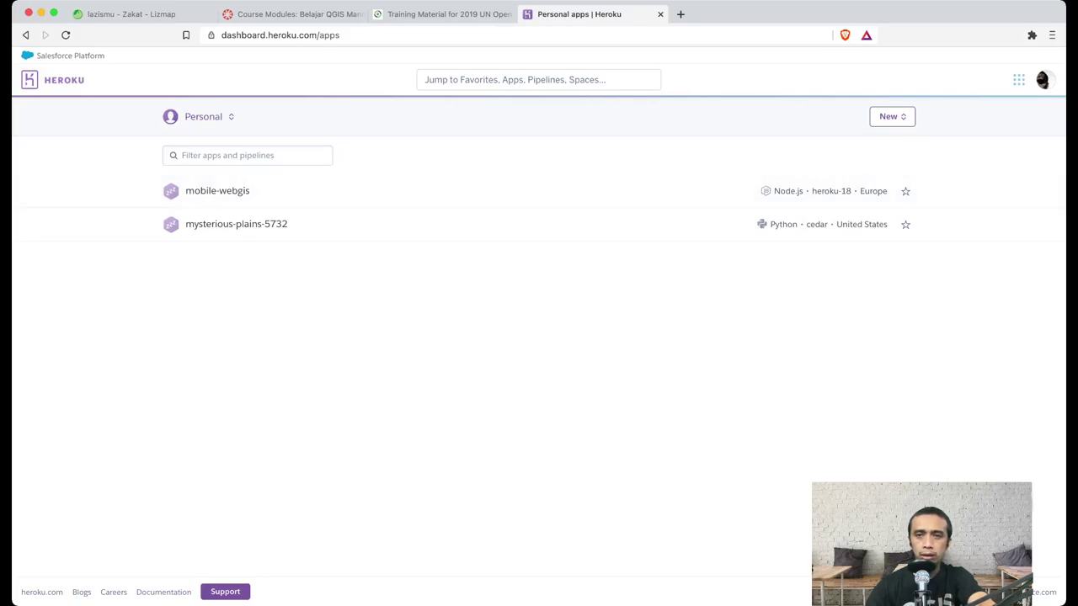
pyautogui.click(891, 116)
pyautogui.click(861, 139)
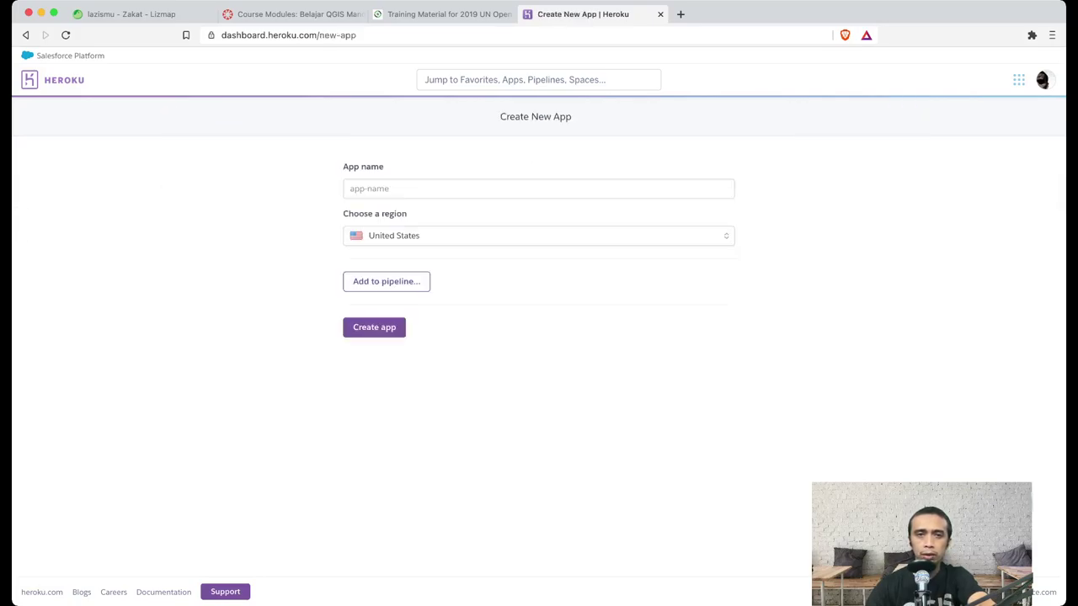
pyautogui.click(538, 188)
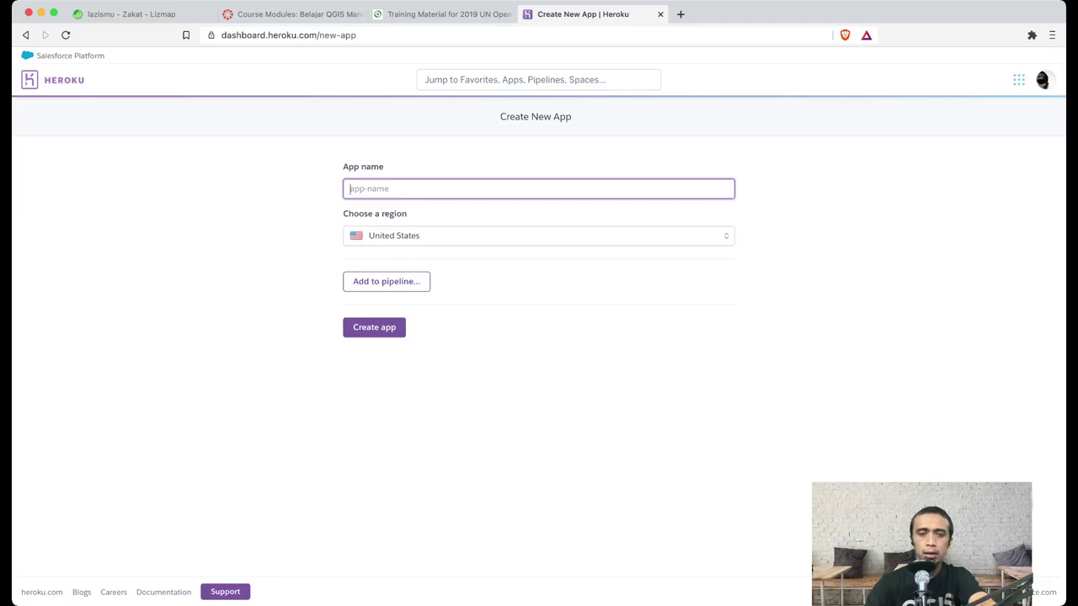
pyautogui.write('la')
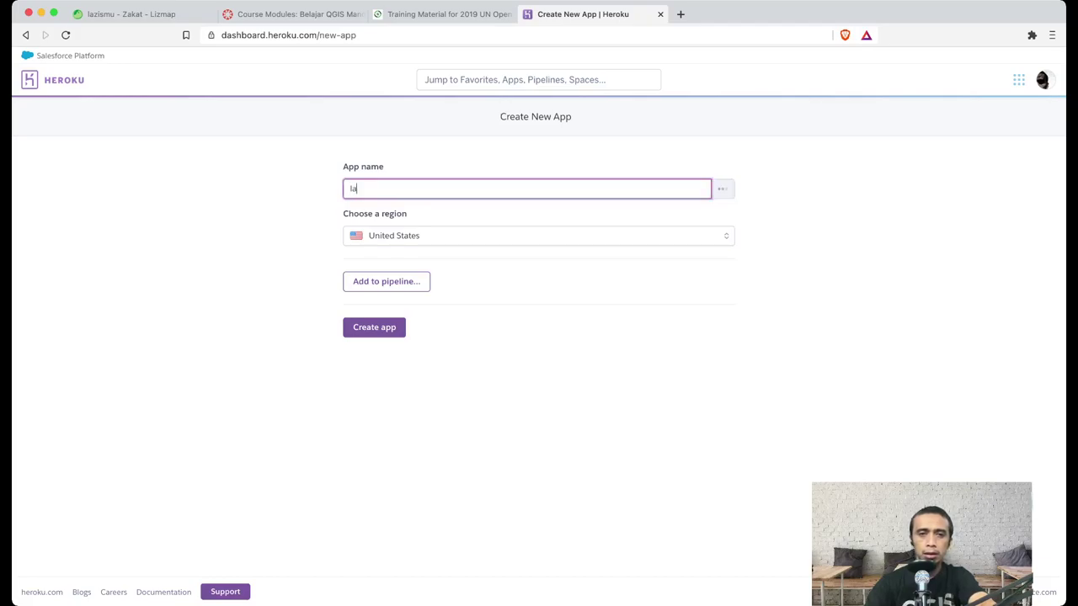
pyautogui.write('zis-gis')
pyautogui.press('Tab')
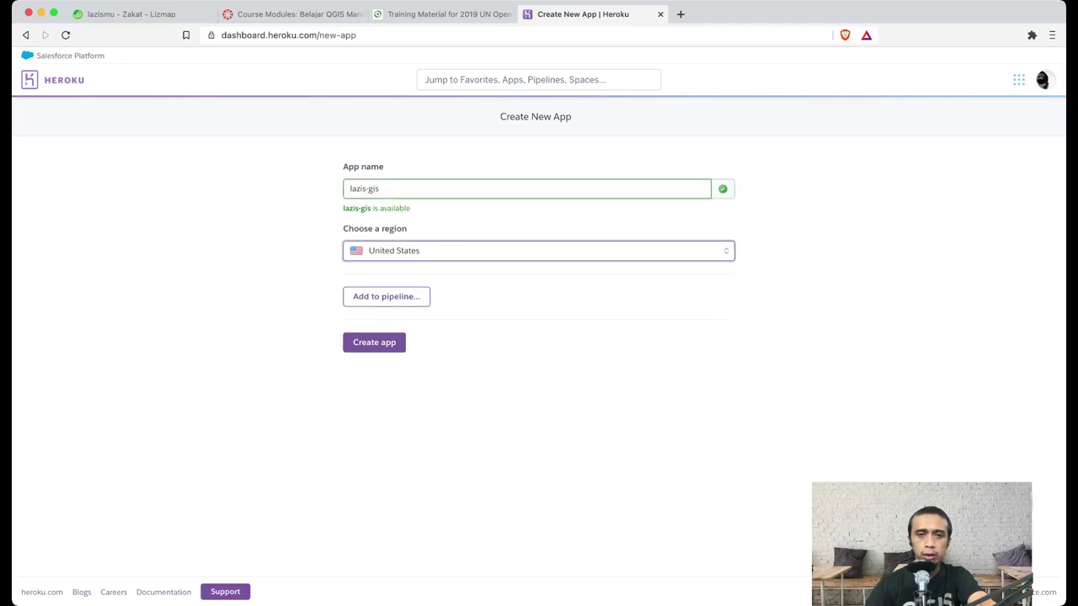
pyautogui.press('e')
pyautogui.press('Return')
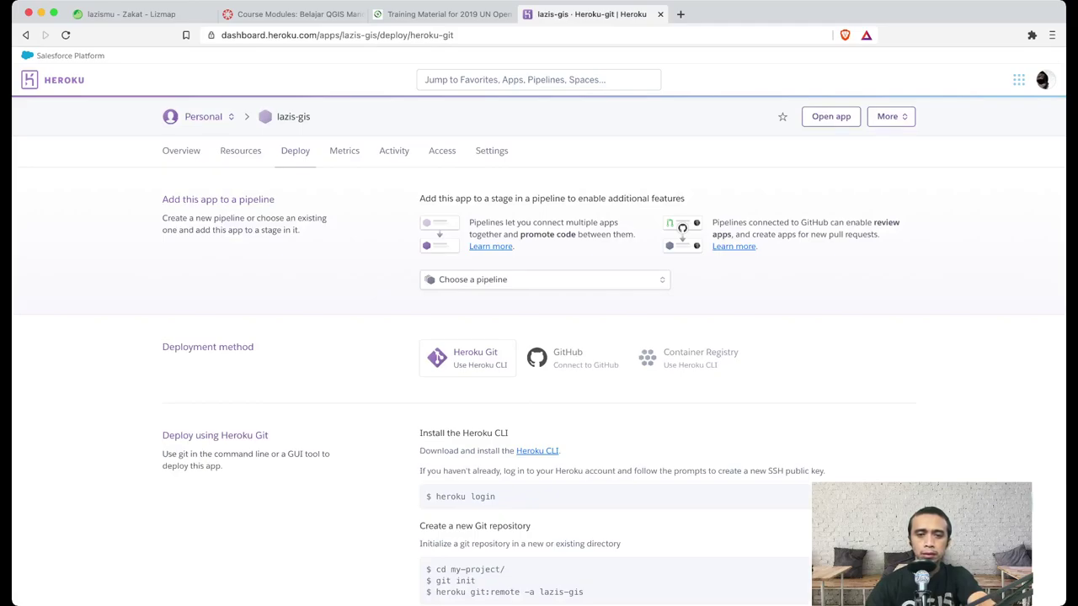
# Look over the new app's Heroku Git deployment instructions and the lazismu Zakat web map.
pyautogui.scroll(-5, 539, 337)
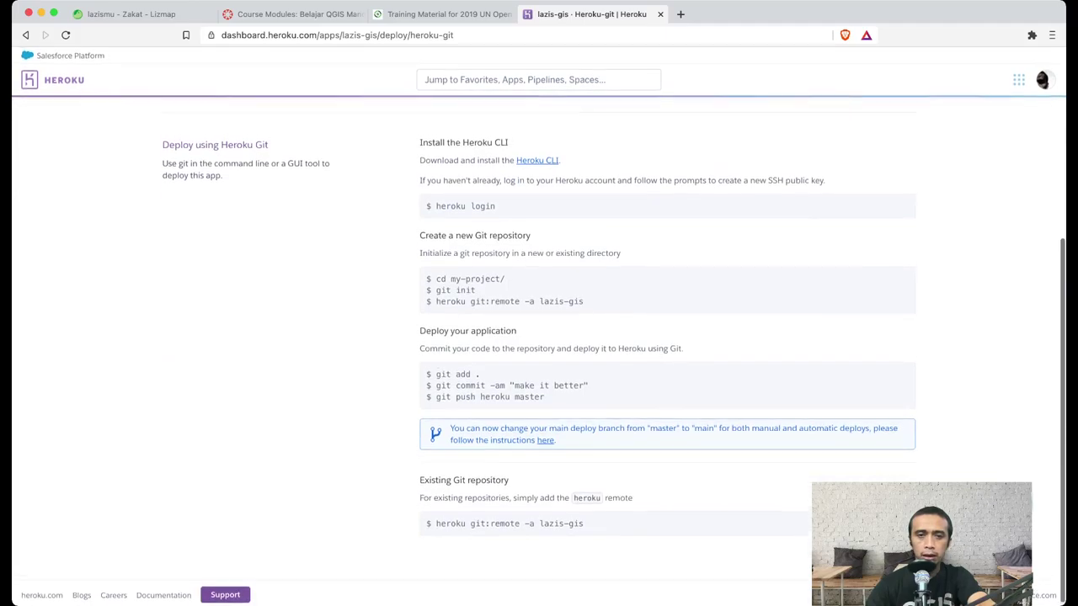
pyautogui.scroll(5, 539, 337)
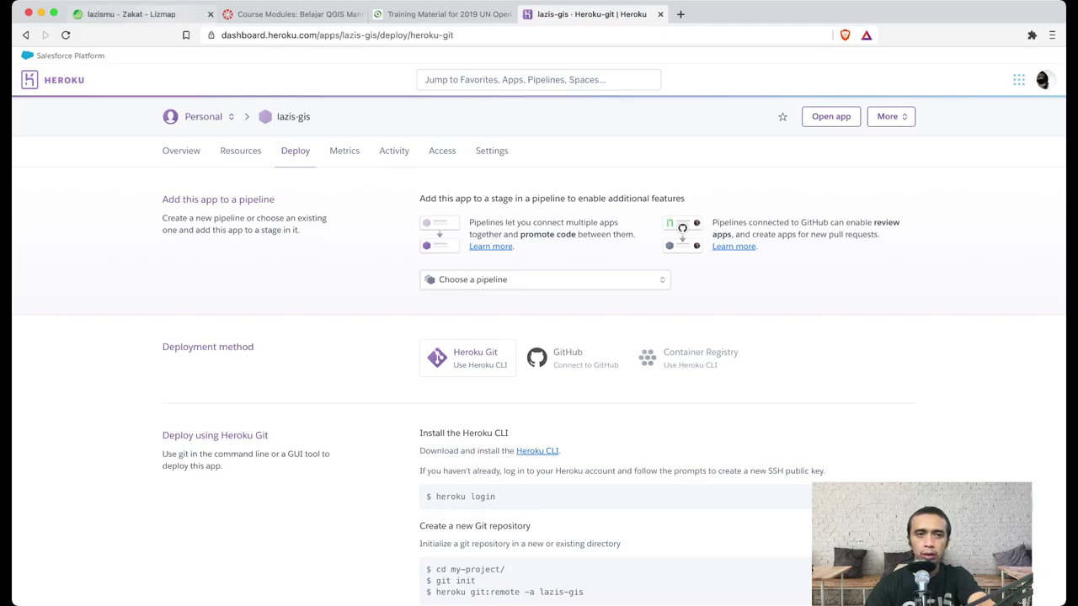
pyautogui.click(135, 14)
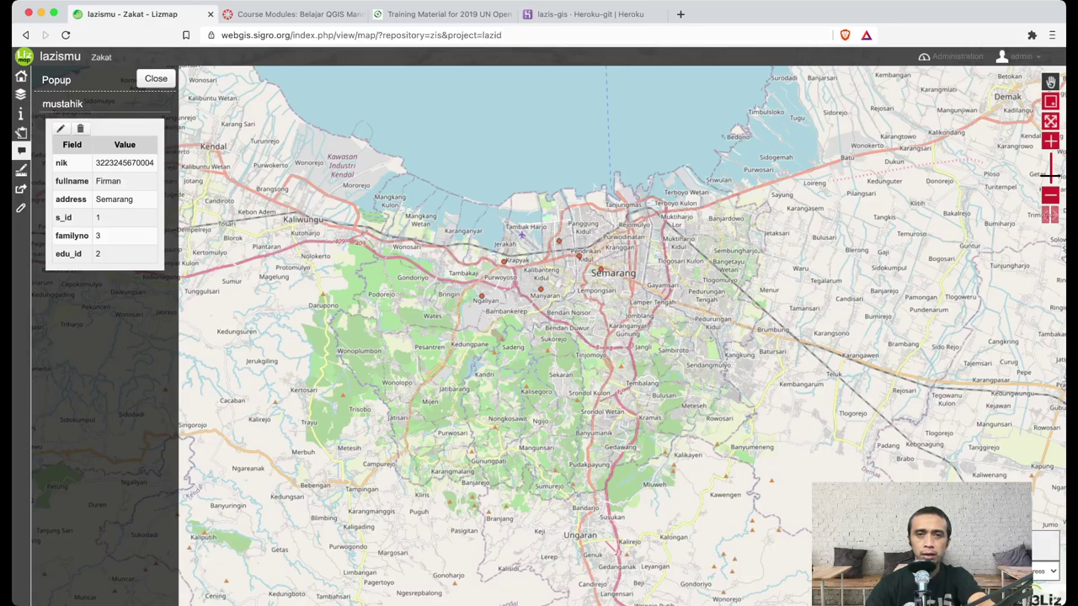
# Return to Heroku and add the Heroku Postgres add-on on the Hobby Dev – Free plan to the lazis-gis app.
pyautogui.click(589, 13)
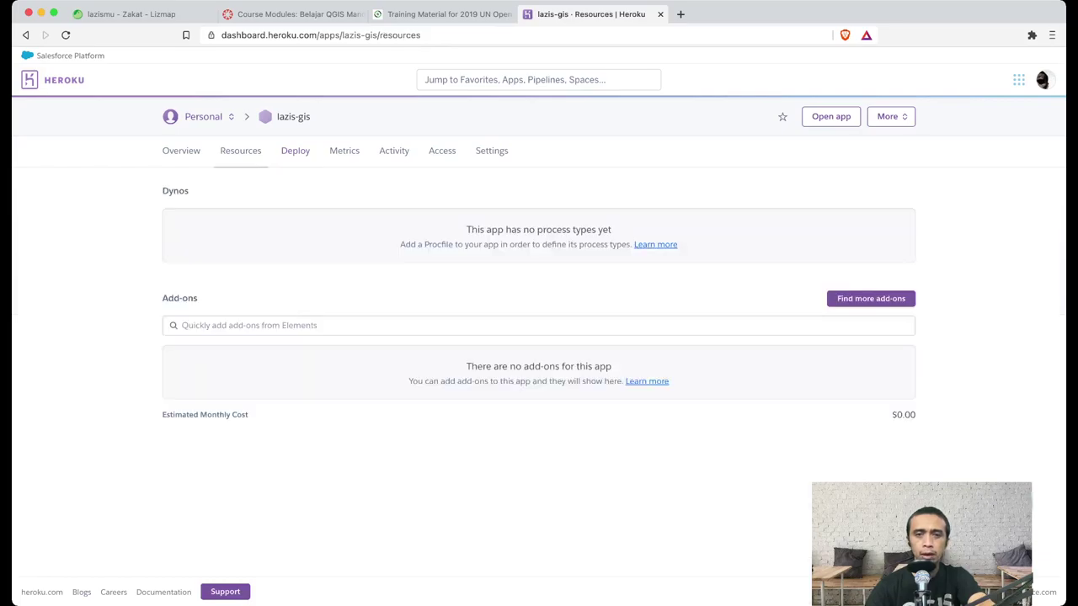
pyautogui.click(539, 325)
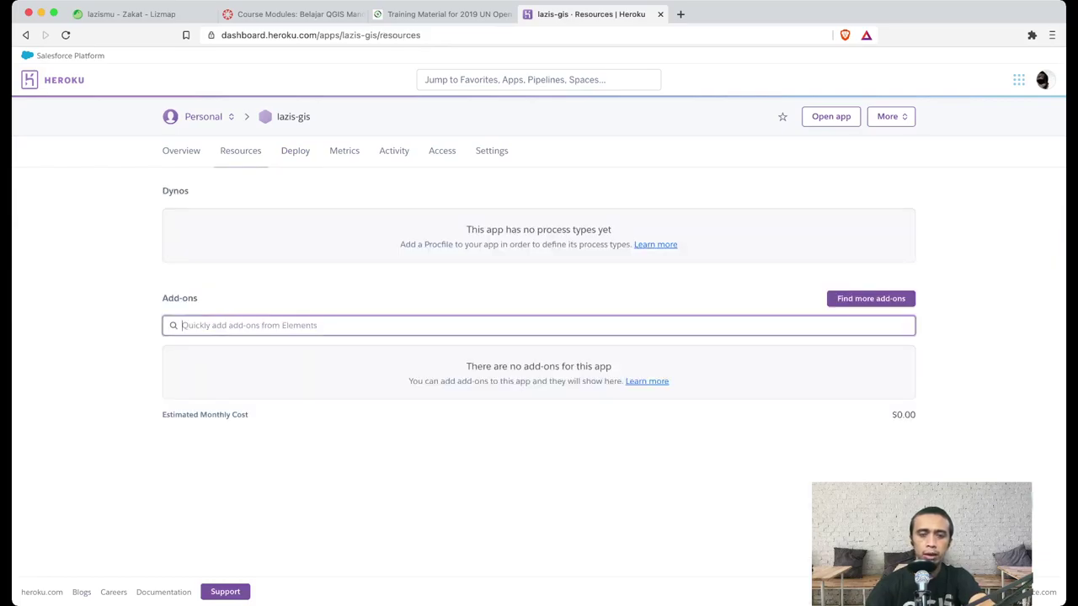
pyautogui.write('post')
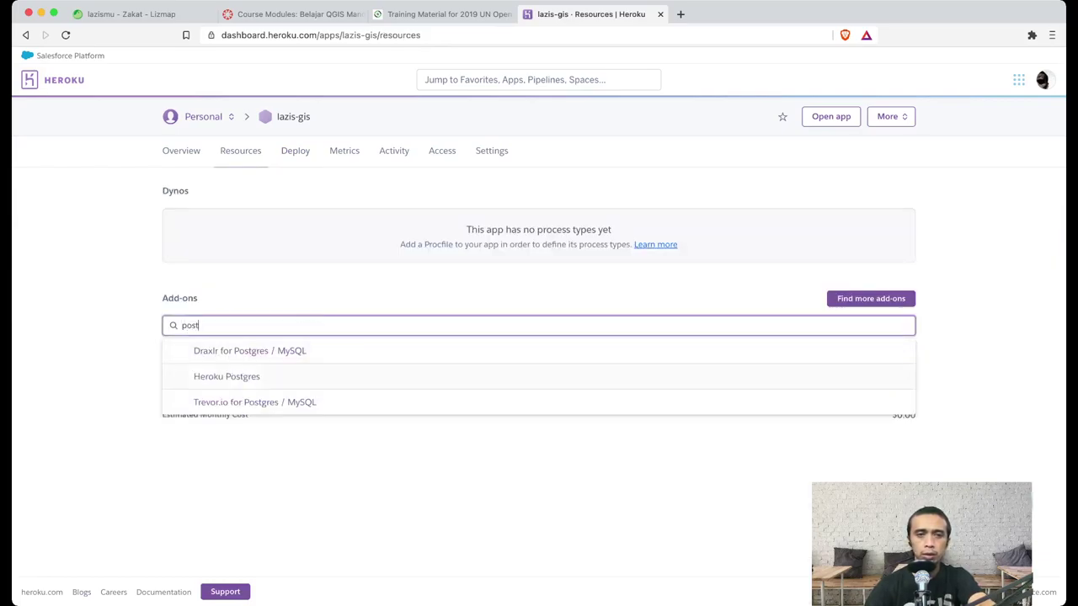
pyautogui.press('Return')
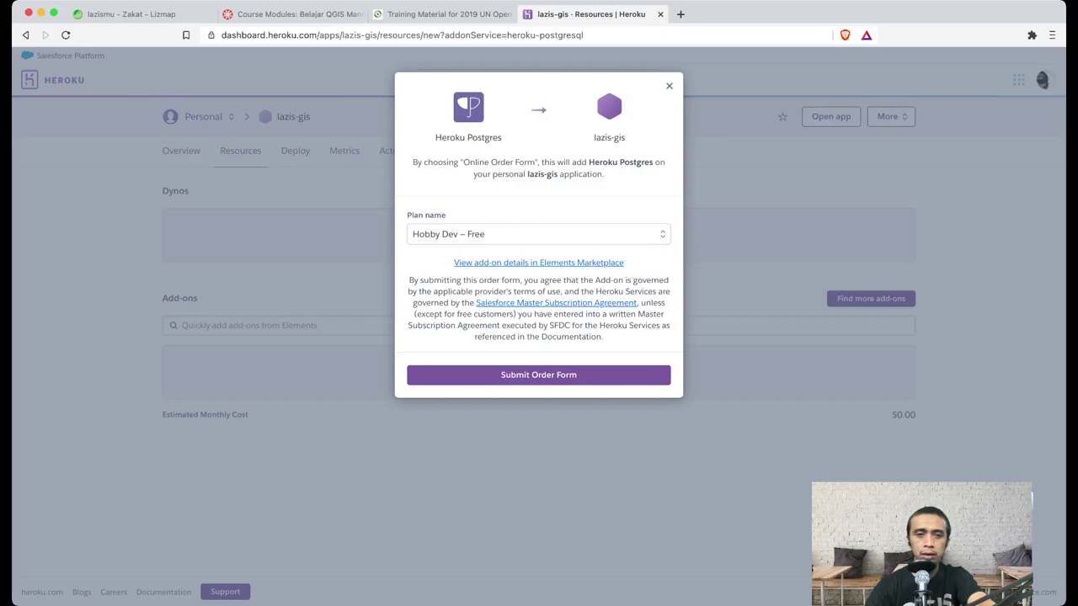
pyautogui.click(539, 375)
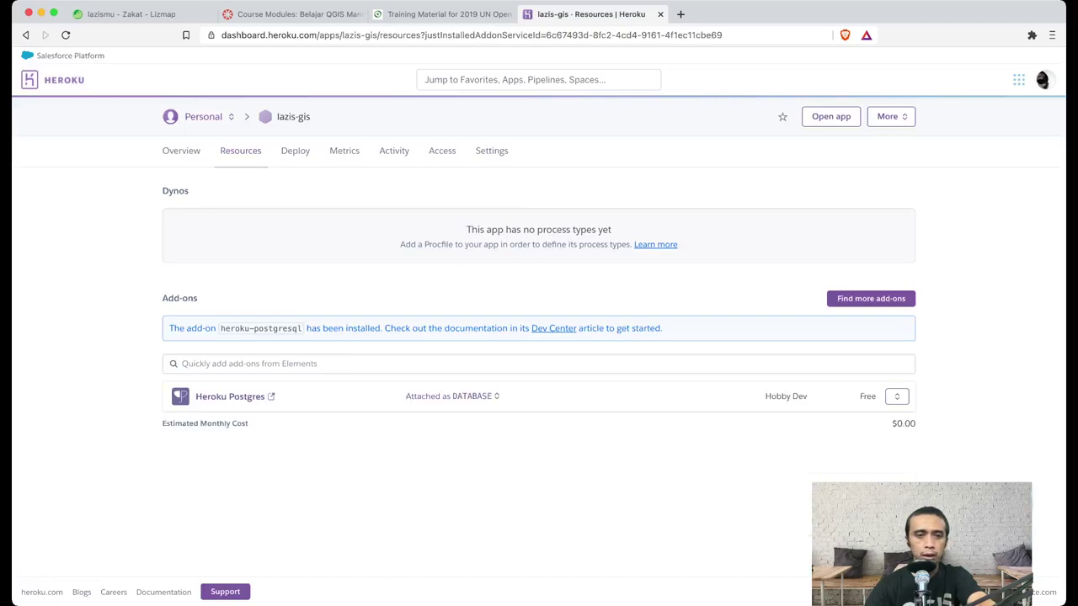
# Show the database credentials of the app's new Heroku Postgres datastore and copy the host address.
pyautogui.click(871, 298)
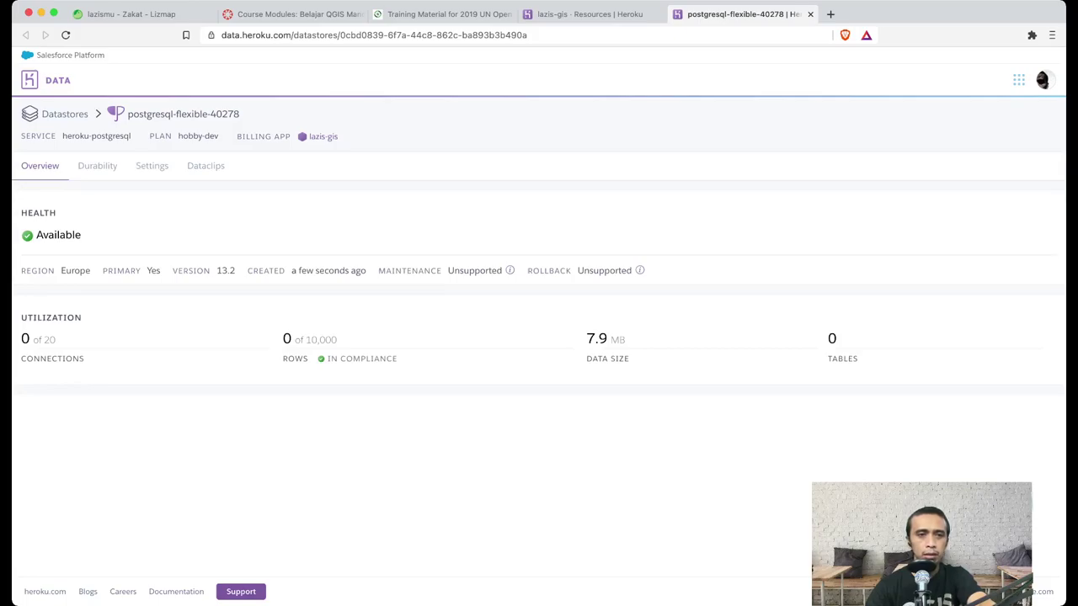
pyautogui.click(151, 166)
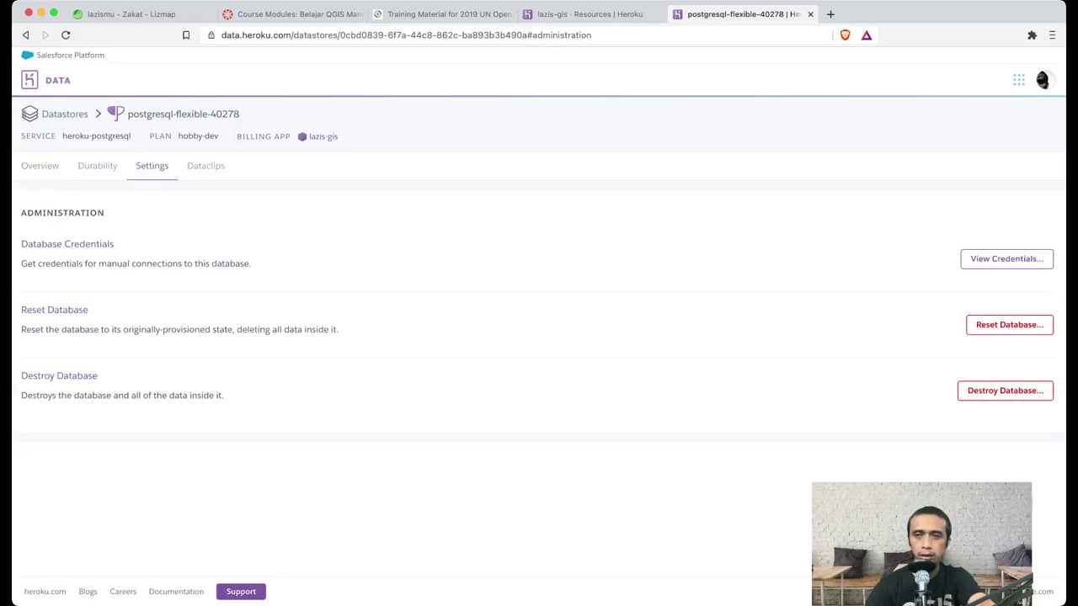
pyautogui.click(1007, 259)
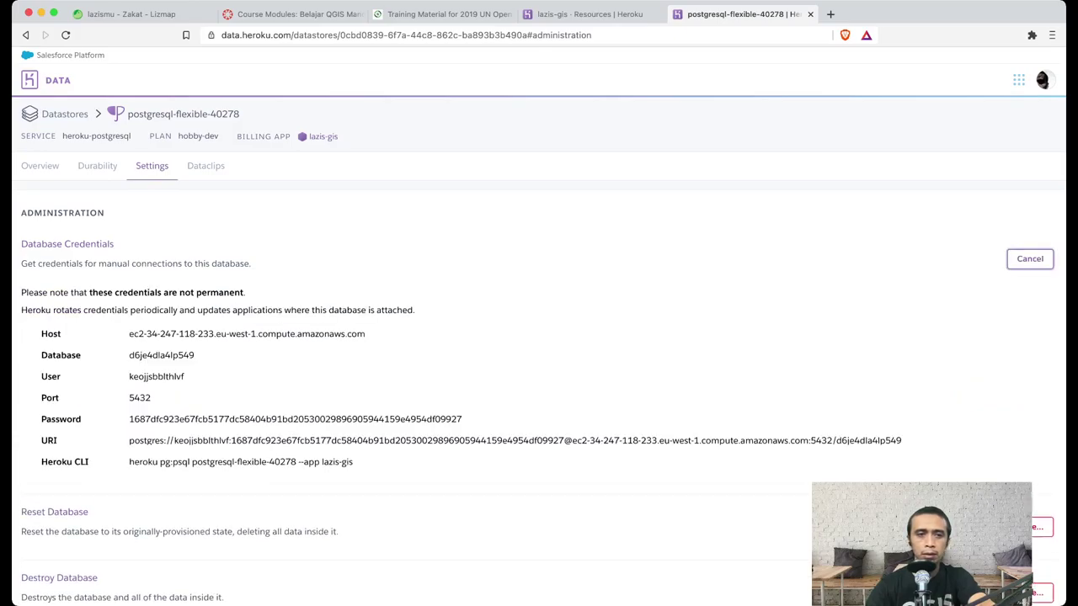
pyautogui.scroll(-1, 1006, 258)
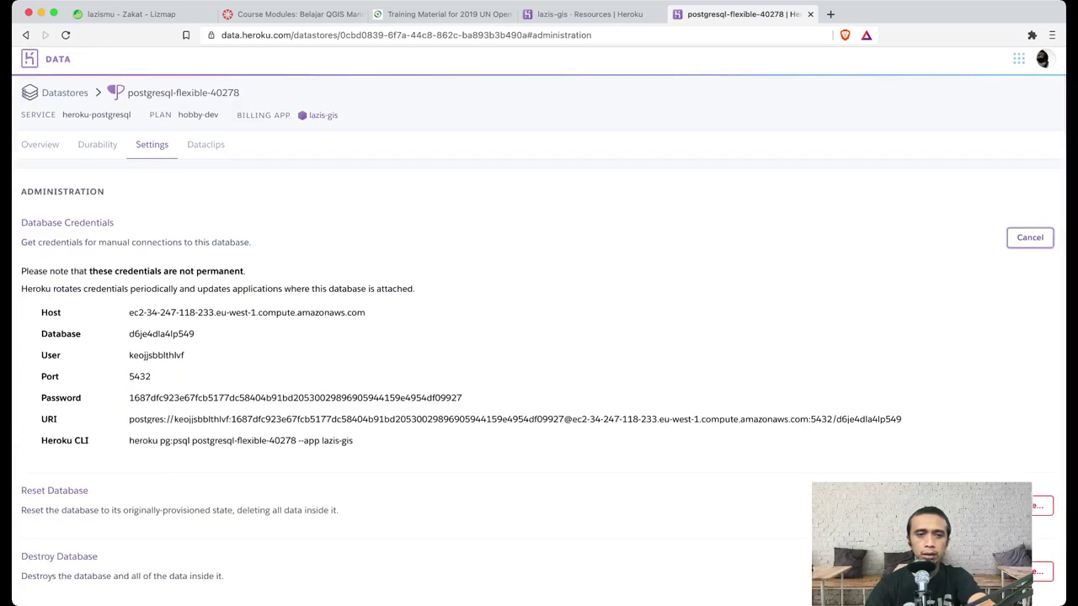
pyautogui.moveTo(129, 312); pyautogui.dragTo(365, 313)
pyautogui.press('super+c')
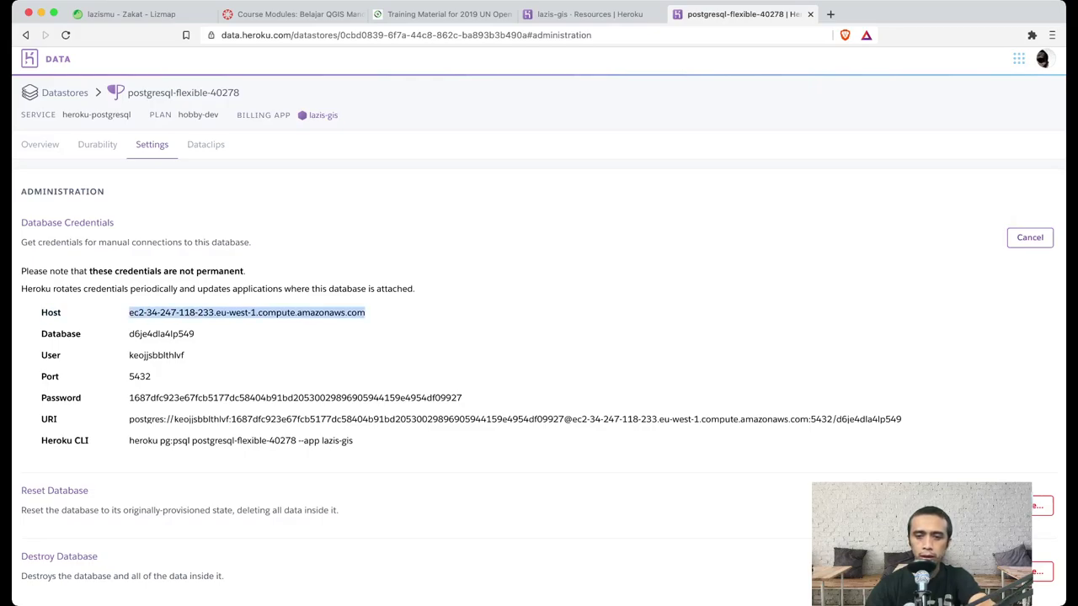
# Switch to QGIS and discard the partly filled new PostGIS connection.
pyautogui.press('super+Tab')
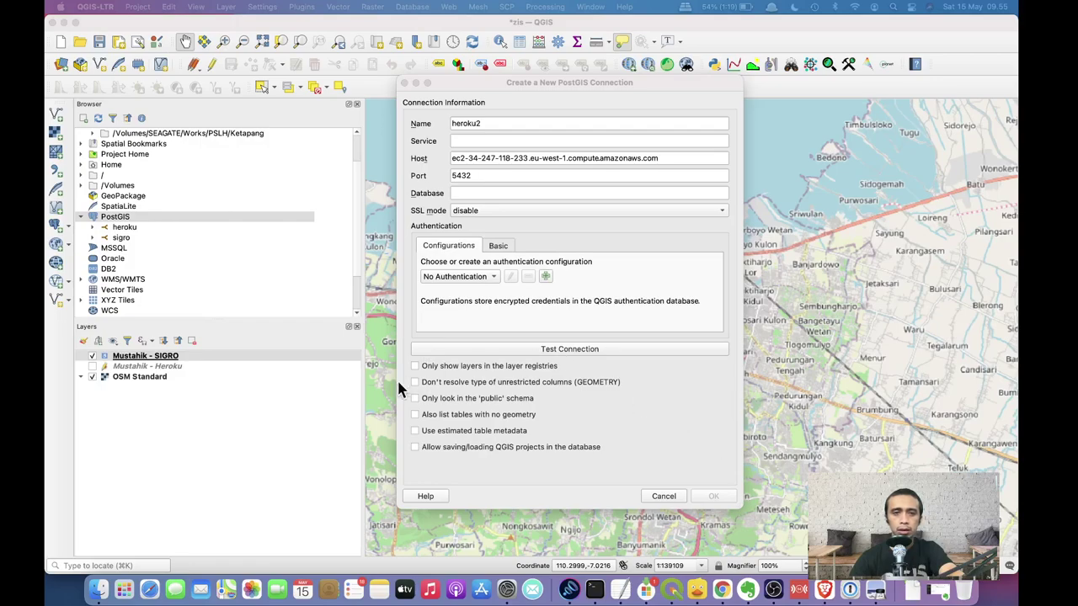
pyautogui.click(660, 499)
pyautogui.click(674, 499)
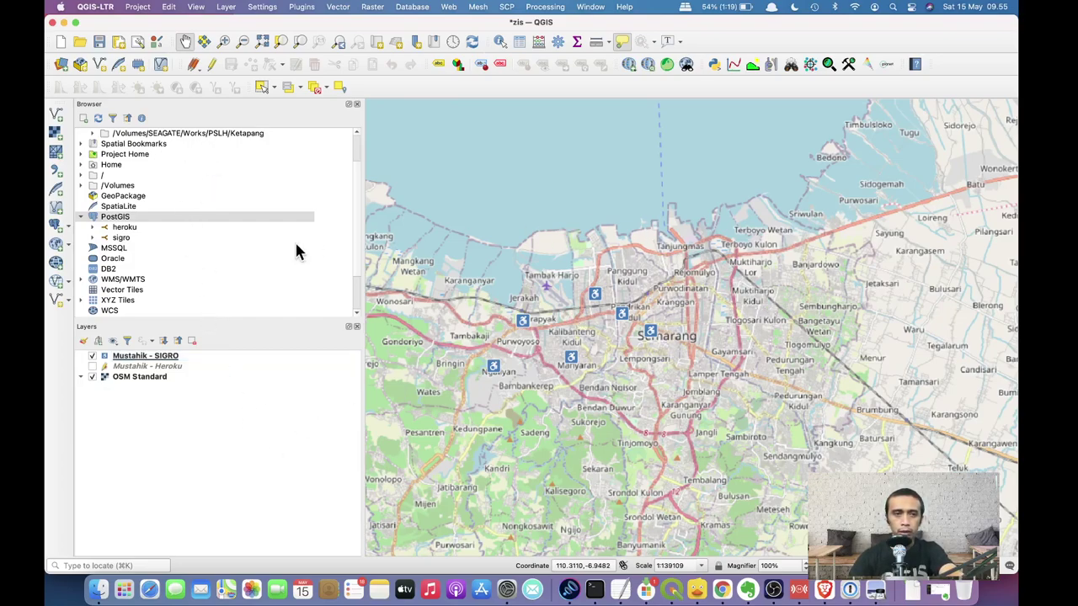
# Start a new PostGIS connection named heroku2 with the copied host ec2-34-247-118-233.eu-west-1.compute.amazonaws.com.
pyautogui.click(132, 227)
pyautogui.click(121, 218)
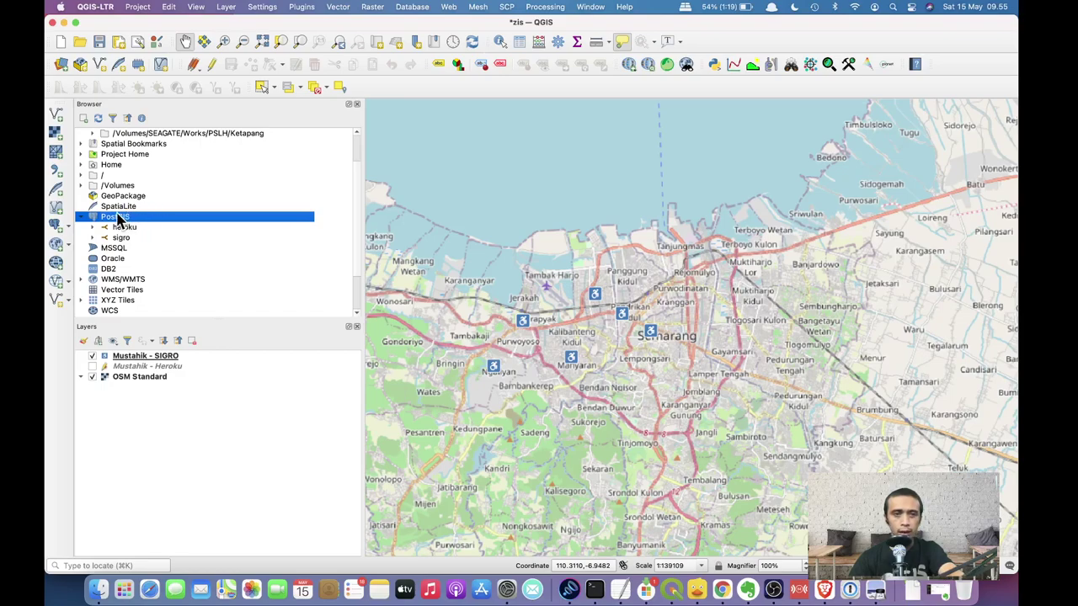
pyautogui.rightClick(118, 219)
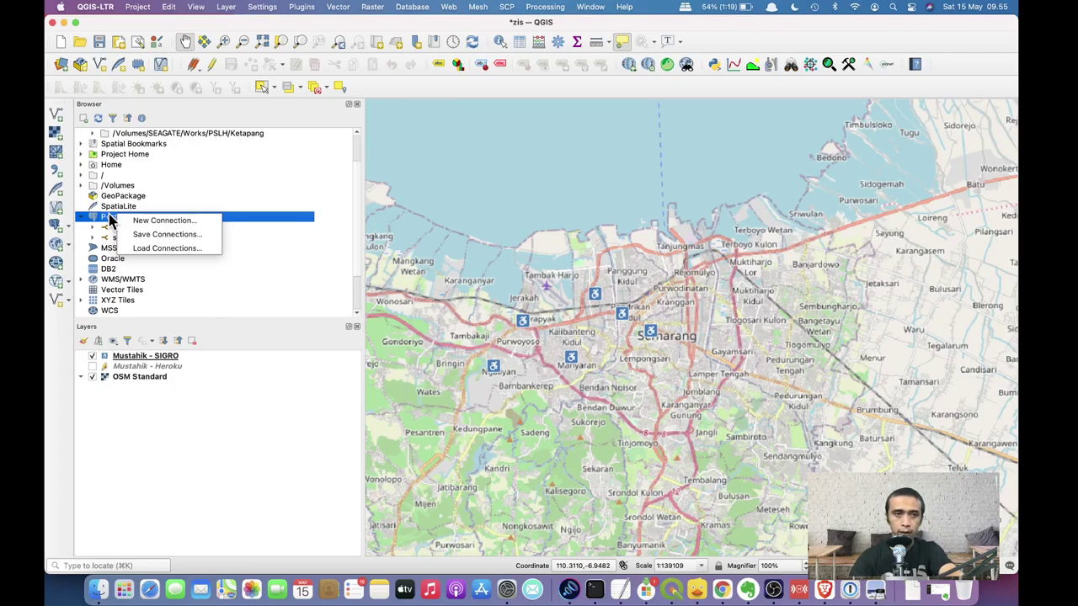
pyautogui.click(168, 224)
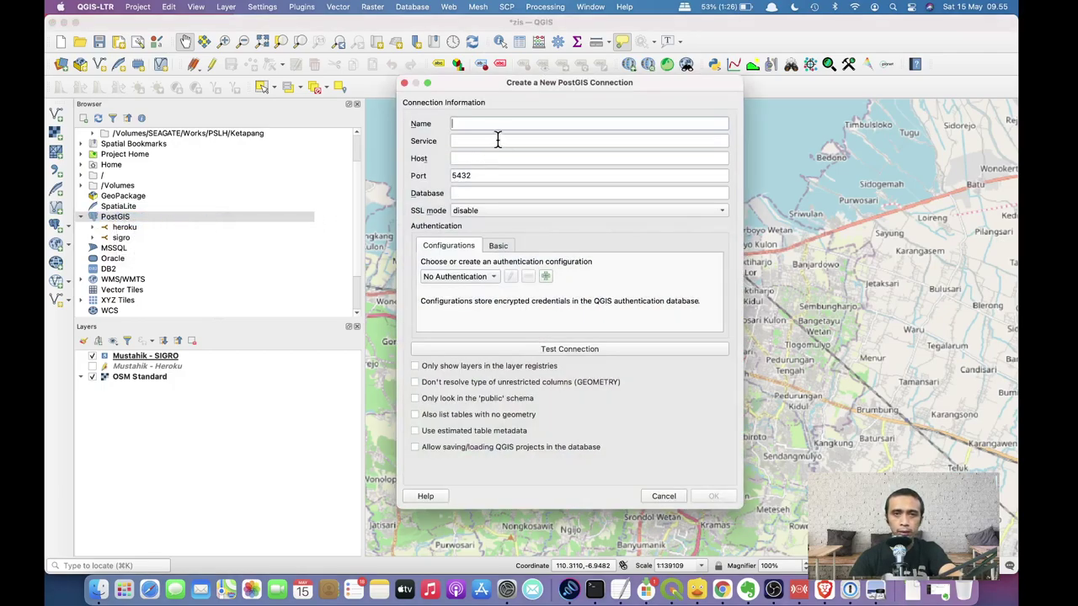
pyautogui.write('heroku2')
pyautogui.click(500, 156)
pyautogui.press('super+v')
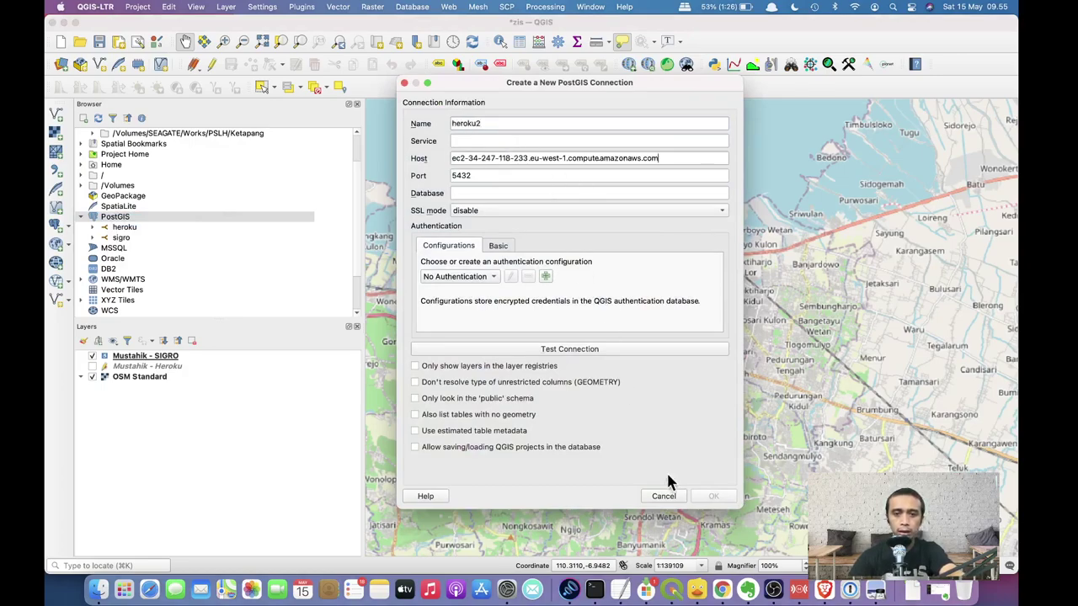
# Copy the database name d6je4dla4lp549 from the Heroku credentials in Brave into the QGIS connection and set its SSL mode to allow.
pyautogui.click(824, 589)
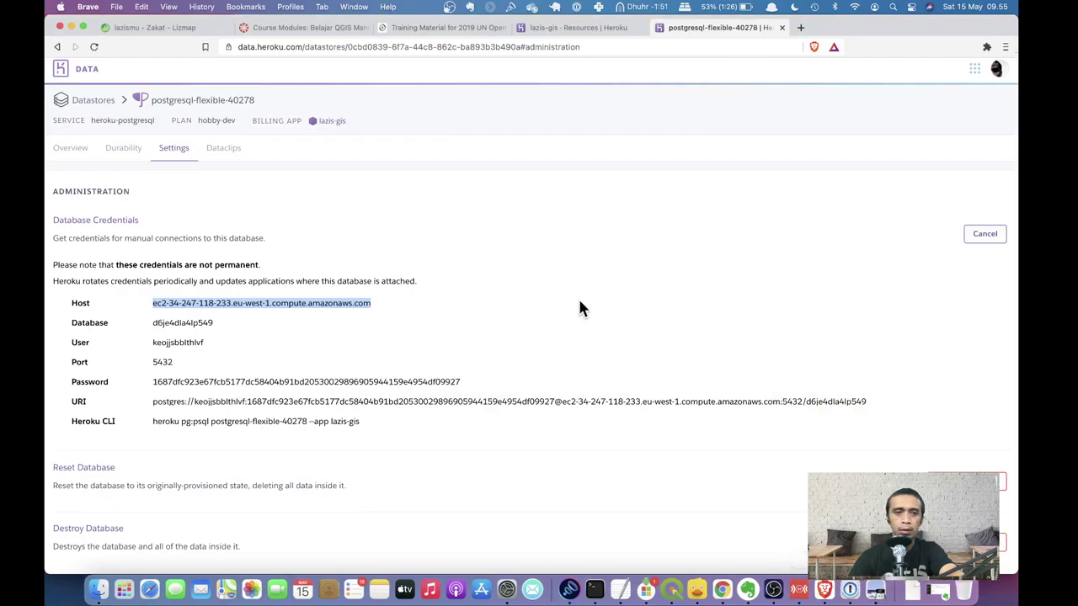
pyautogui.click(580, 308)
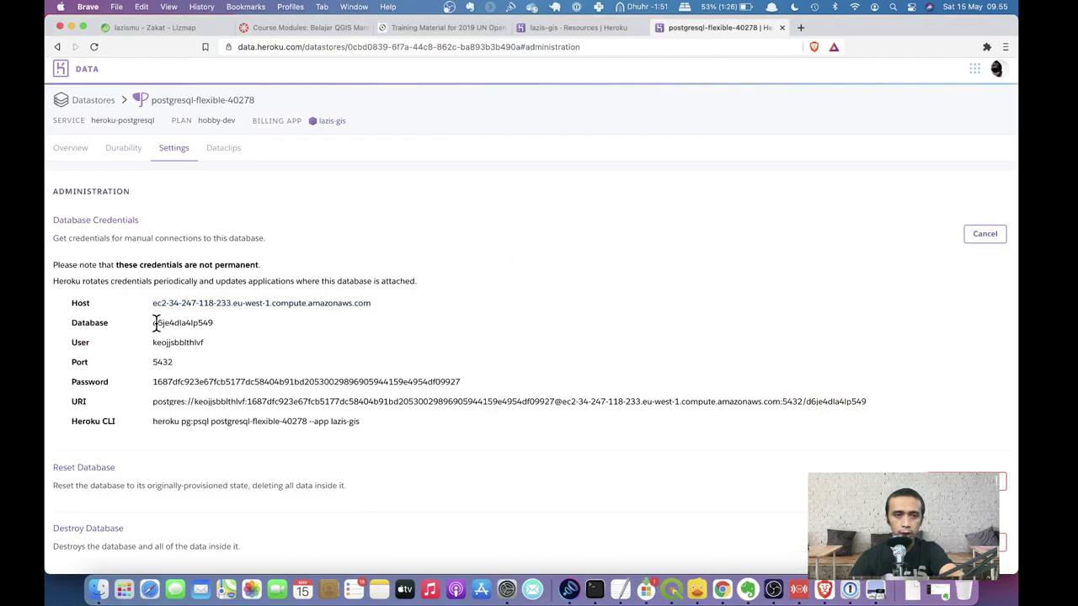
pyautogui.moveTo(155, 326); pyautogui.dragTo(215, 330)
pyautogui.press('super+c')
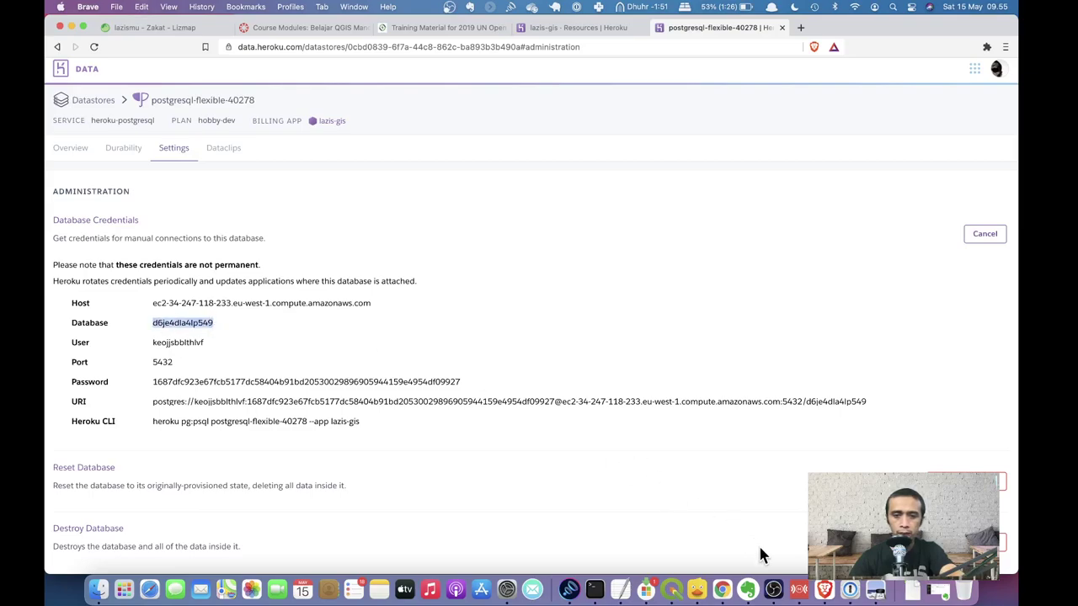
pyautogui.click(671, 589)
pyautogui.click(493, 193)
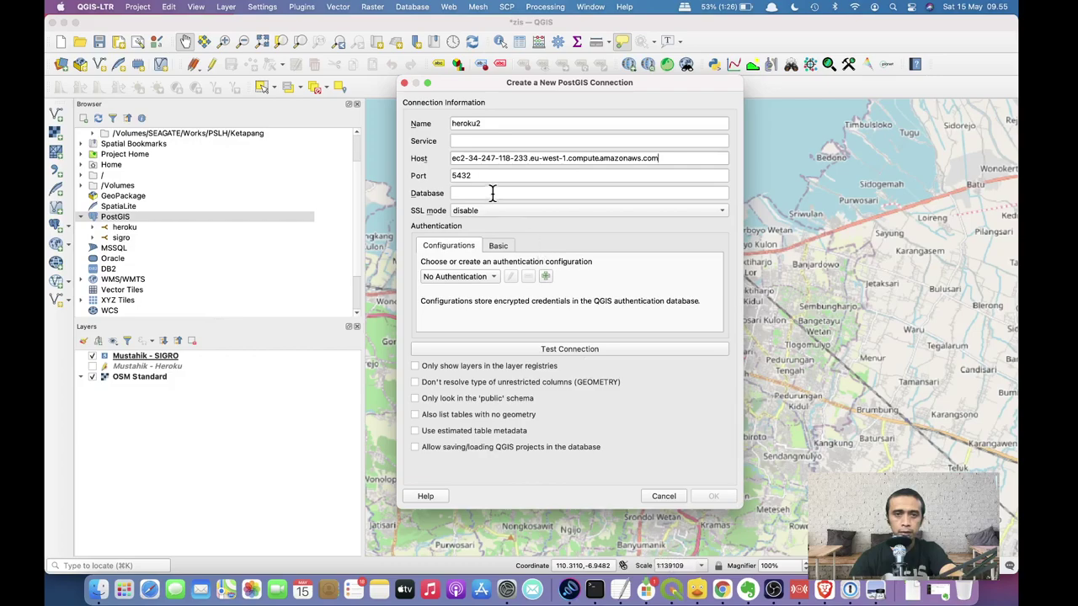
pyautogui.press('super+v')
pyautogui.click(494, 205)
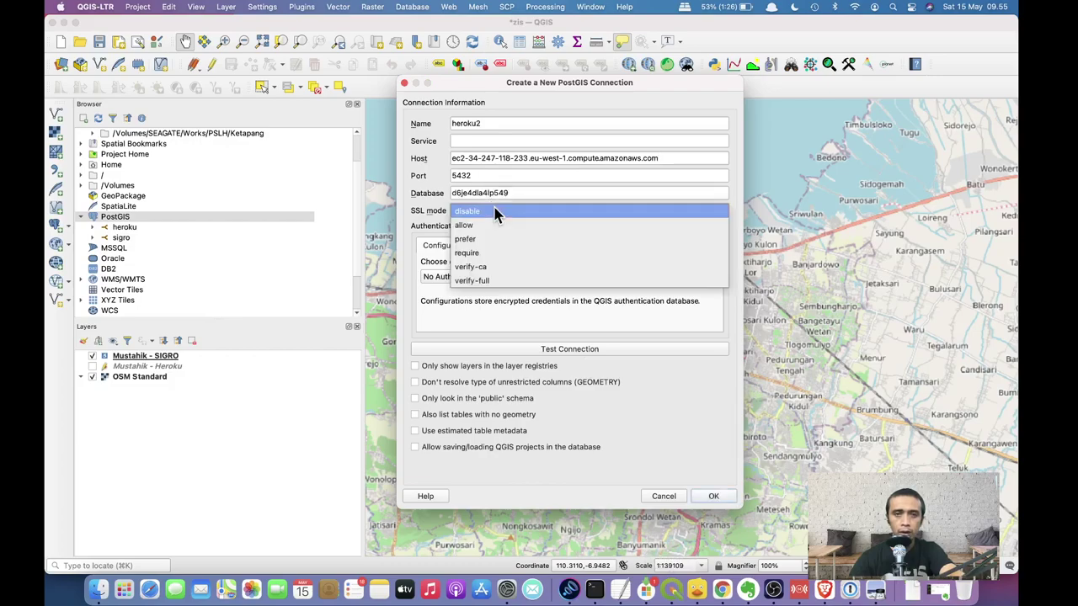
pyautogui.click(494, 221)
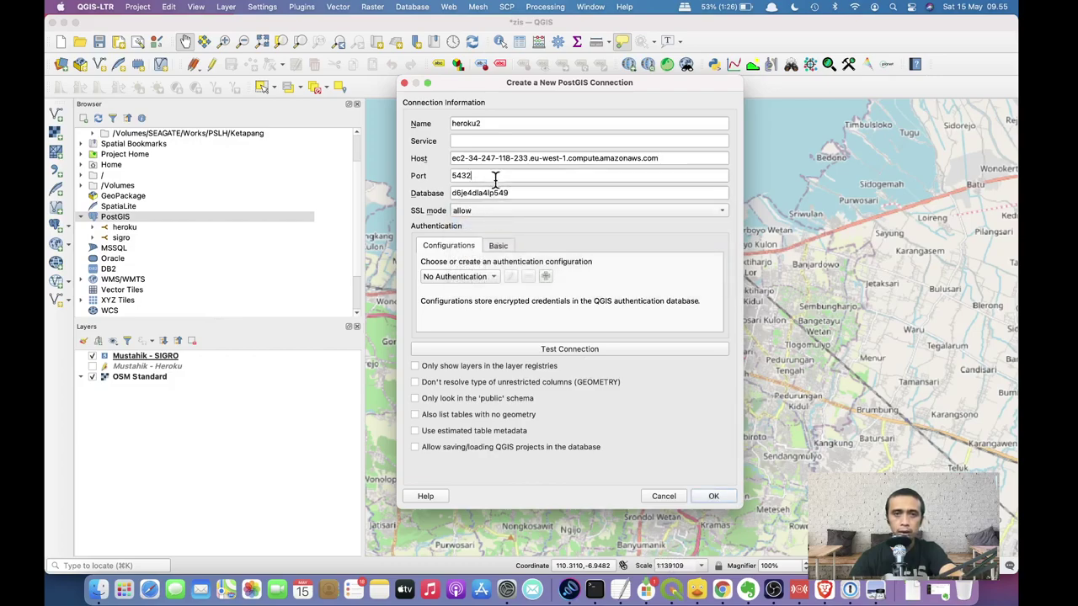